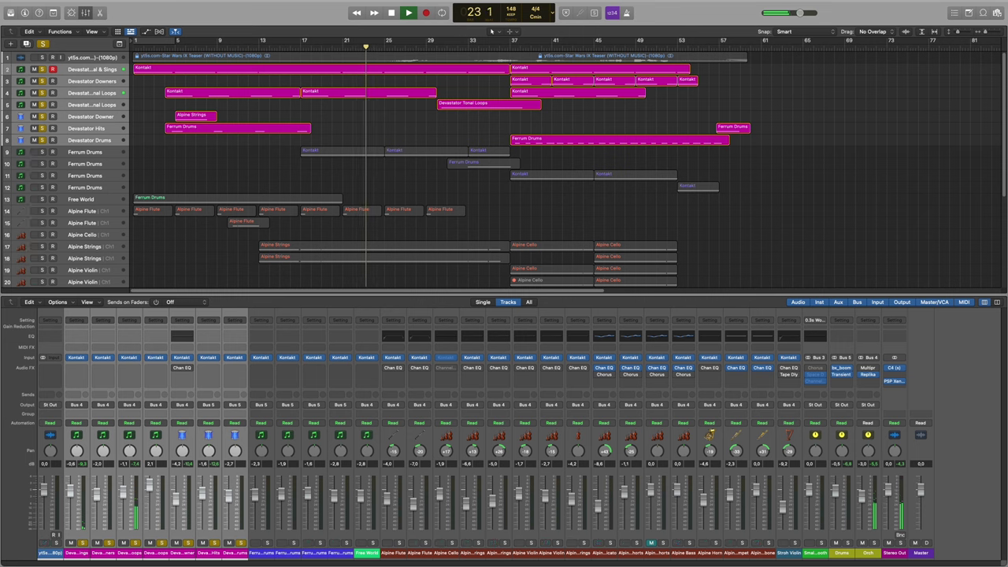
# Listen to the soloed Devastator tracks 2 to 8, stop the playback and turn off their solo.
pyautogui.click(404, 132)
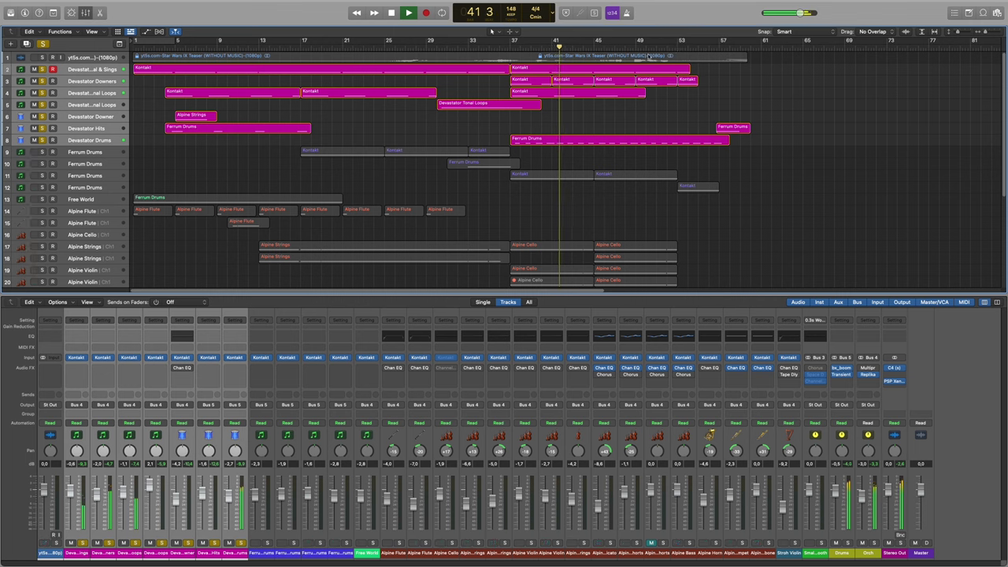
pyautogui.press('space')
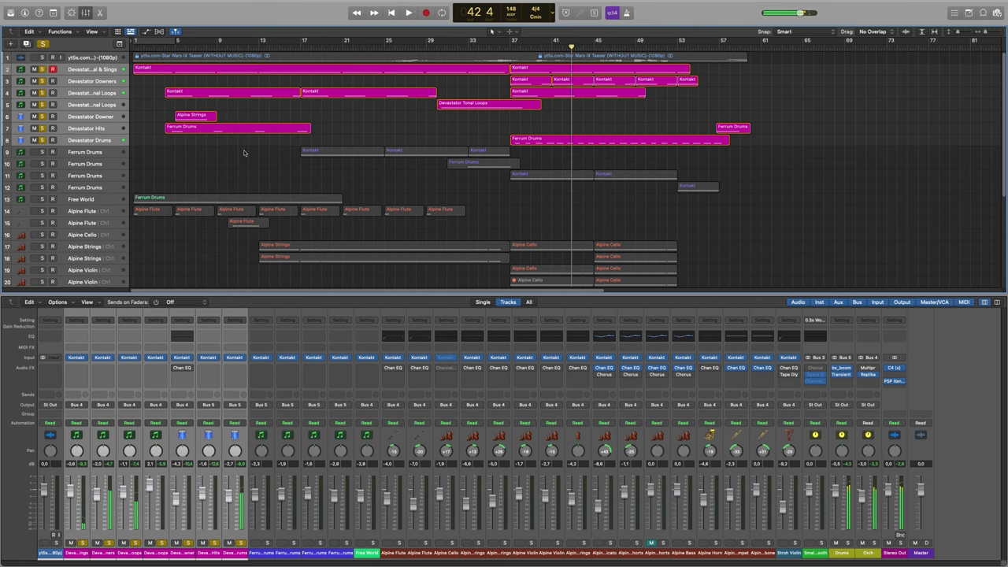
pyautogui.press('s')
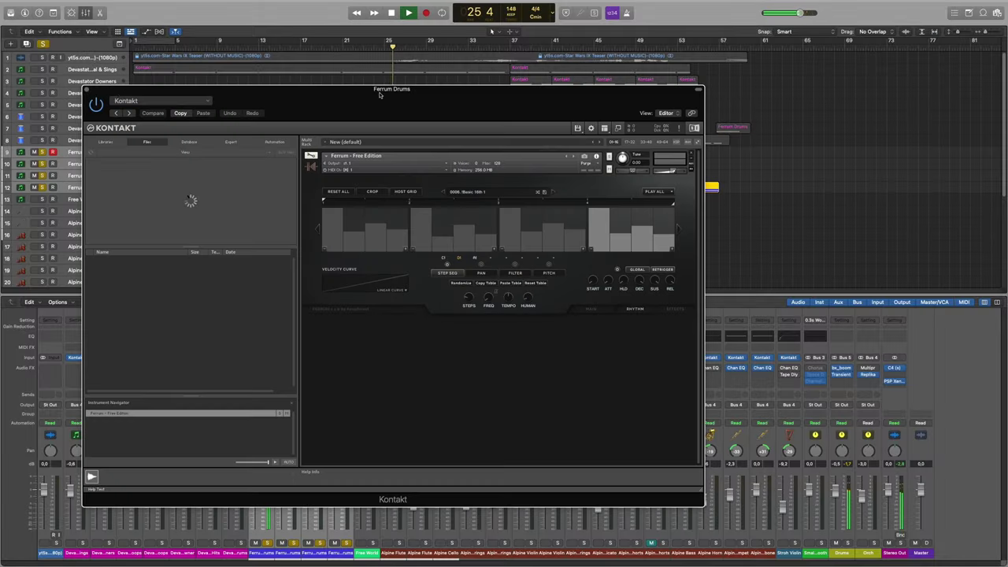
# Inspect the main page of the Ferrum Drums Kontakt instrument while the soloed tracks play, close it and end their solo.
pyautogui.moveTo(379, 94); pyautogui.dragTo(549, 168)
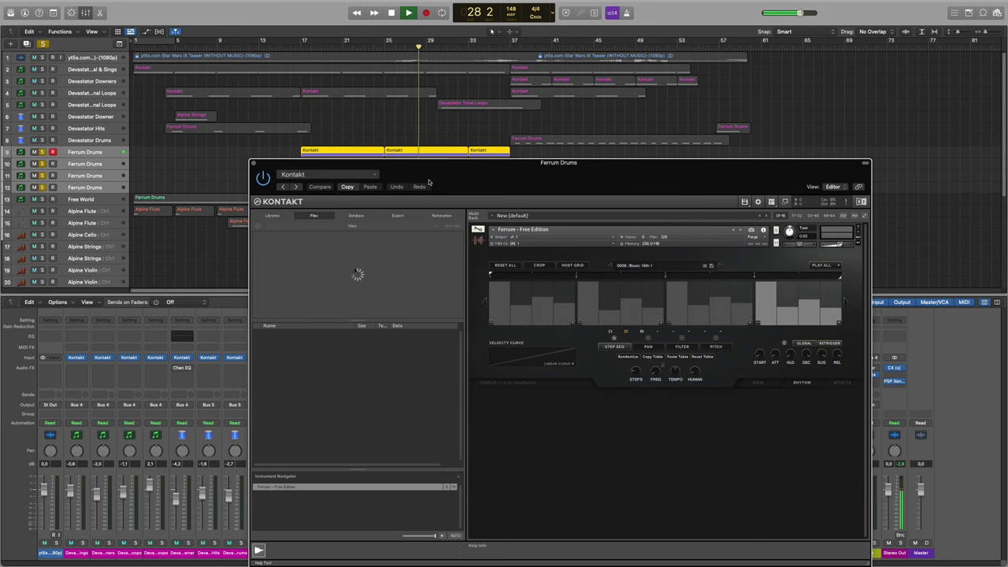
pyautogui.moveTo(429, 182); pyautogui.dragTo(181, 139)
pyautogui.click(518, 339)
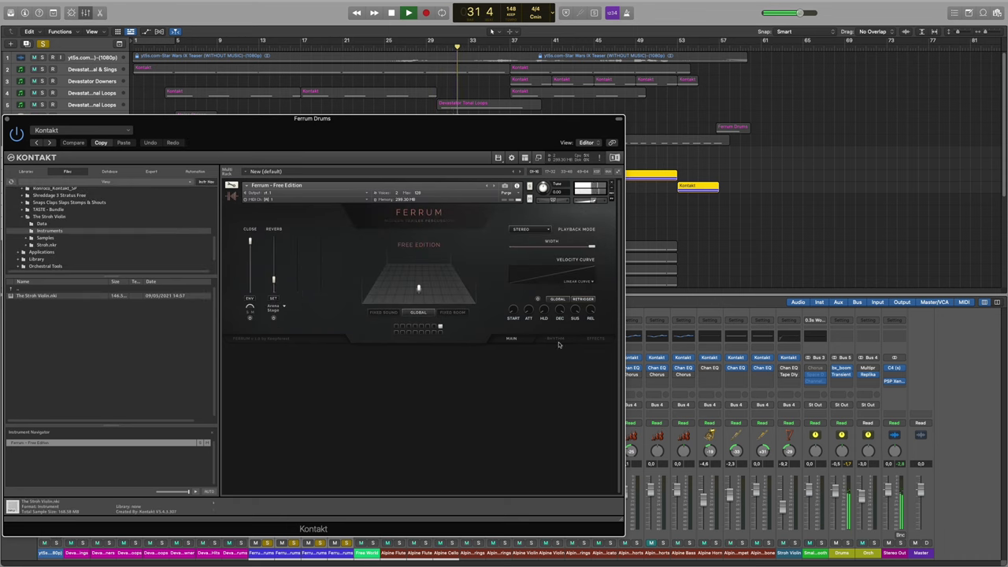
pyautogui.click(8, 119)
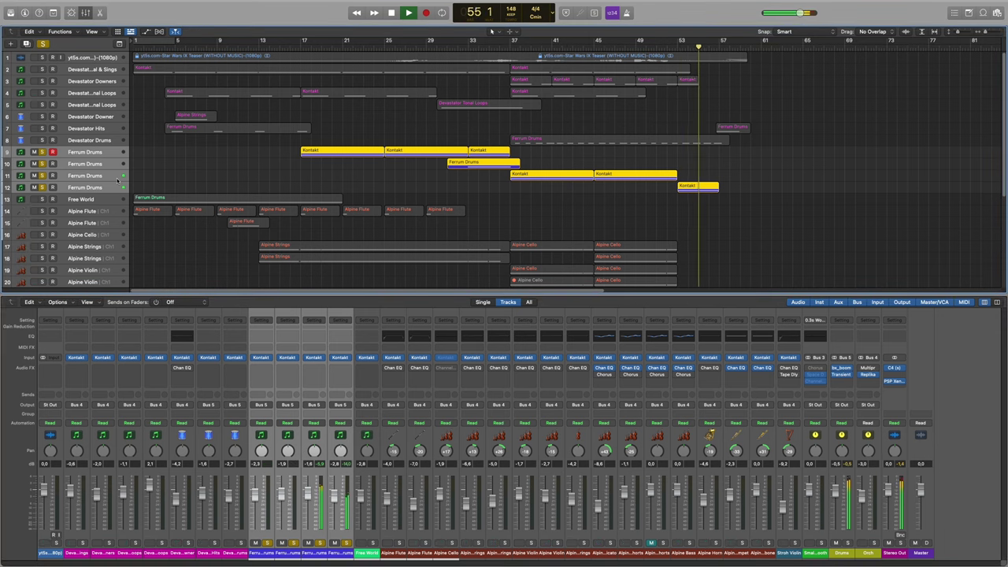
pyautogui.press('s')
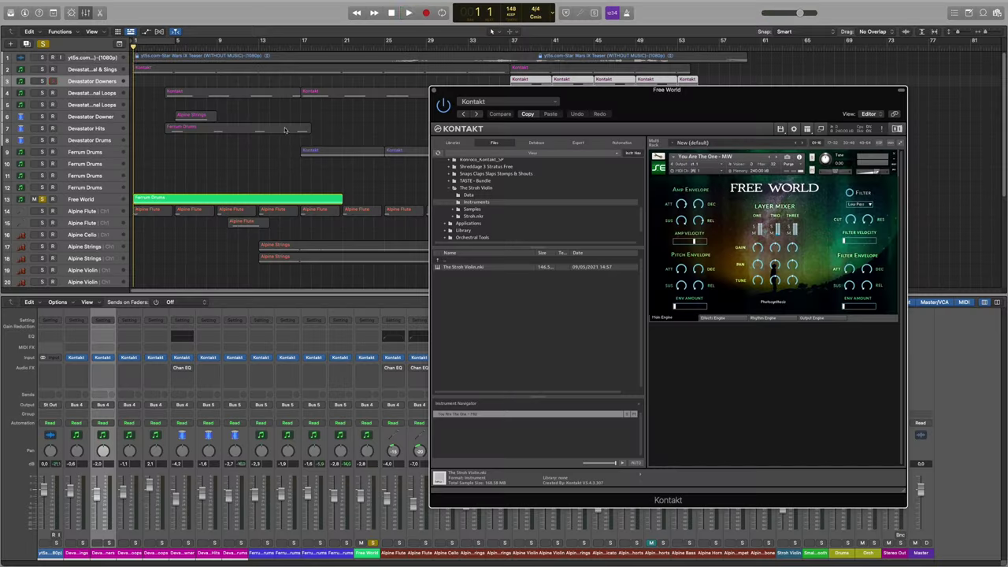
# Audition the soloed Free World track from the start with its Kontakt instrument shown, and close the instrument window.
pyautogui.press('space')
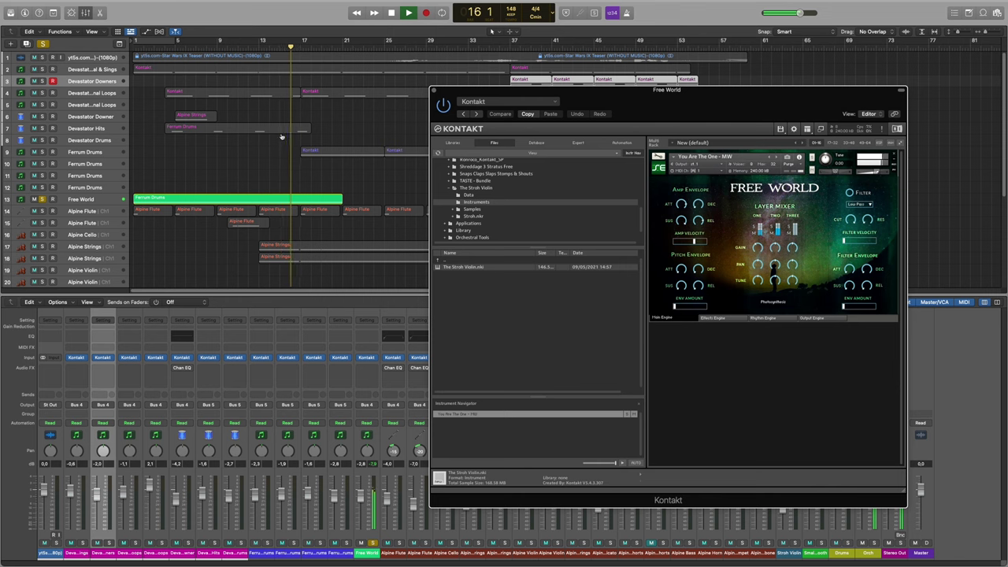
pyautogui.click(288, 169)
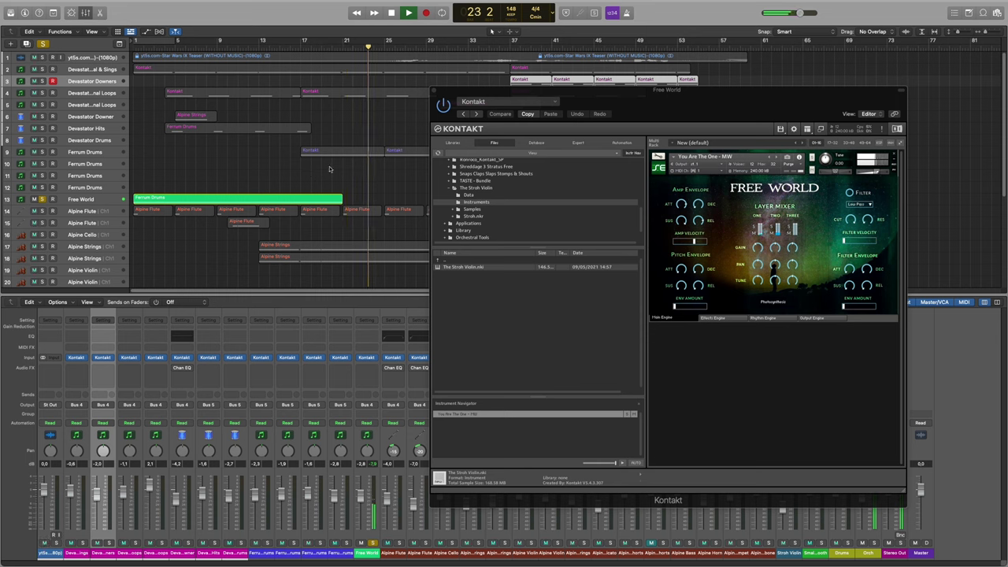
pyautogui.press('space')
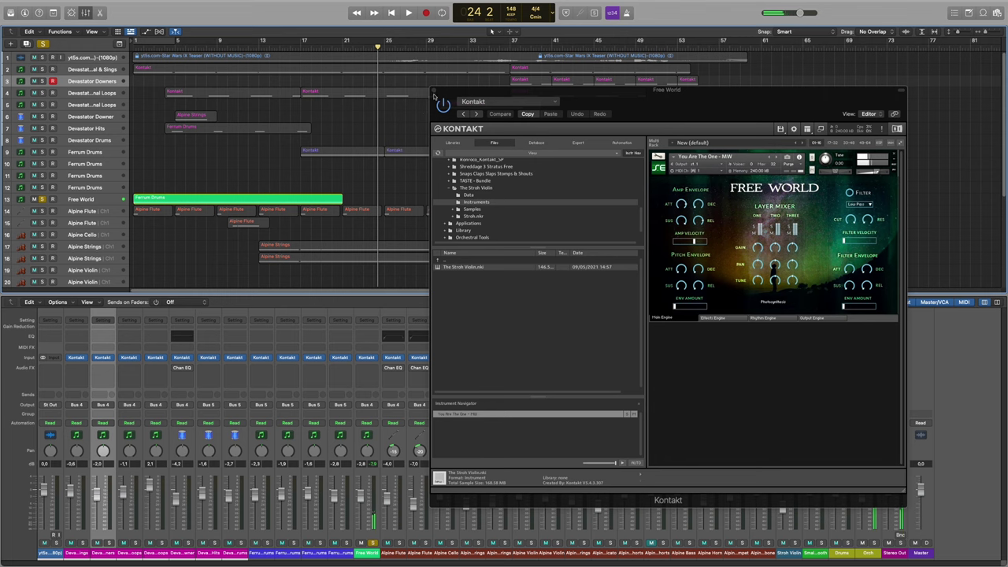
pyautogui.click(434, 92)
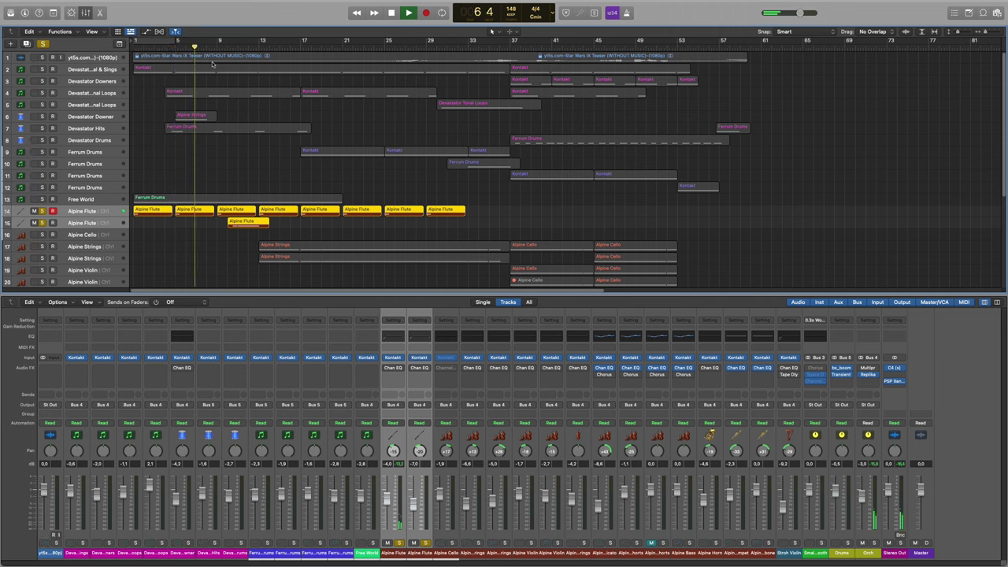
# Inspect the Replika delay settings on the Orch bus while the Alpine Flute tracks play, and close the plug-in.
pyautogui.click(870, 375)
pyautogui.moveTo(383, 97); pyautogui.dragTo(498, 93)
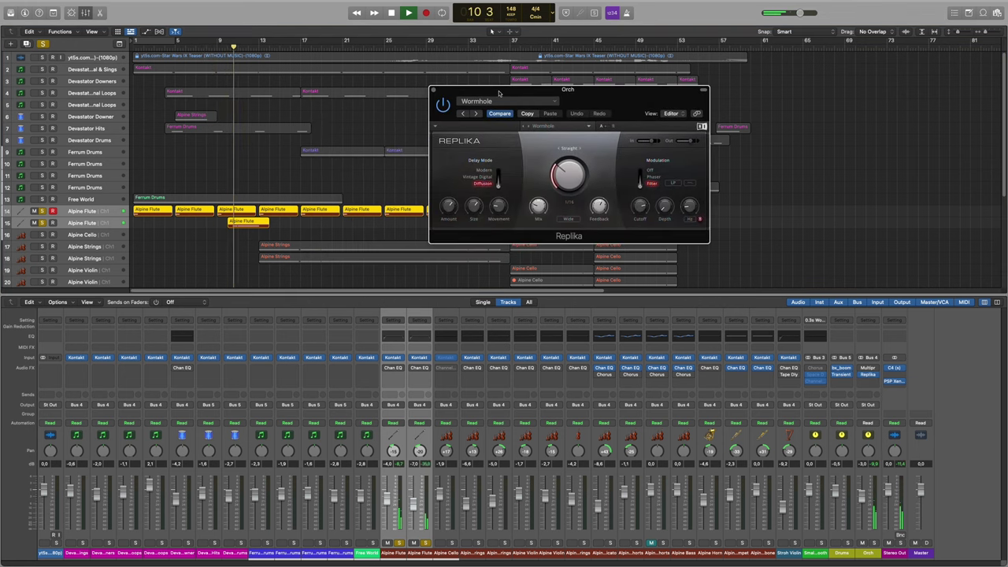
pyautogui.click(432, 92)
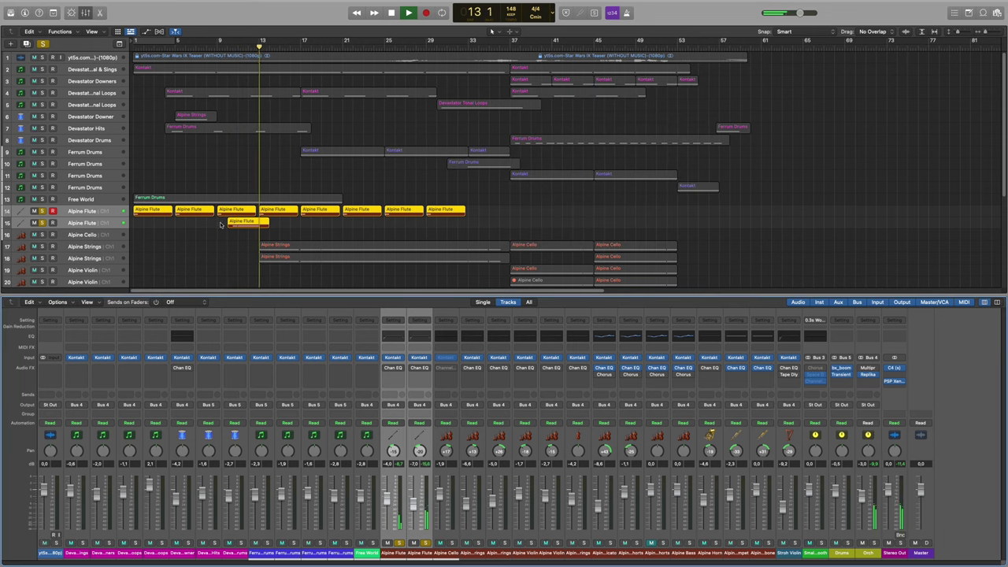
# Select the single Alpine Flute region on track 15 and open that track's Kontakt instrument.
pyautogui.click(219, 228)
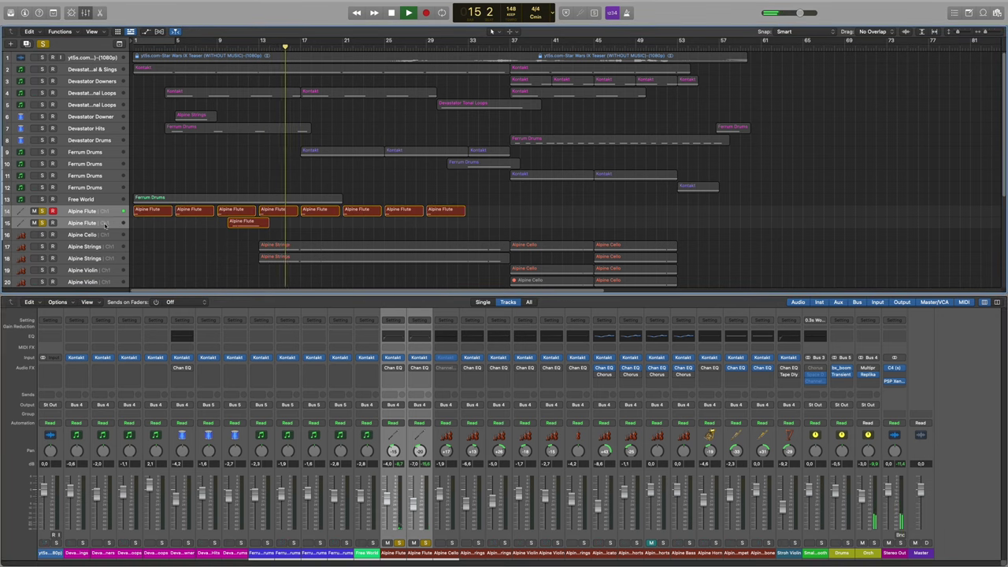
pyautogui.click(242, 221)
pyautogui.click(419, 357)
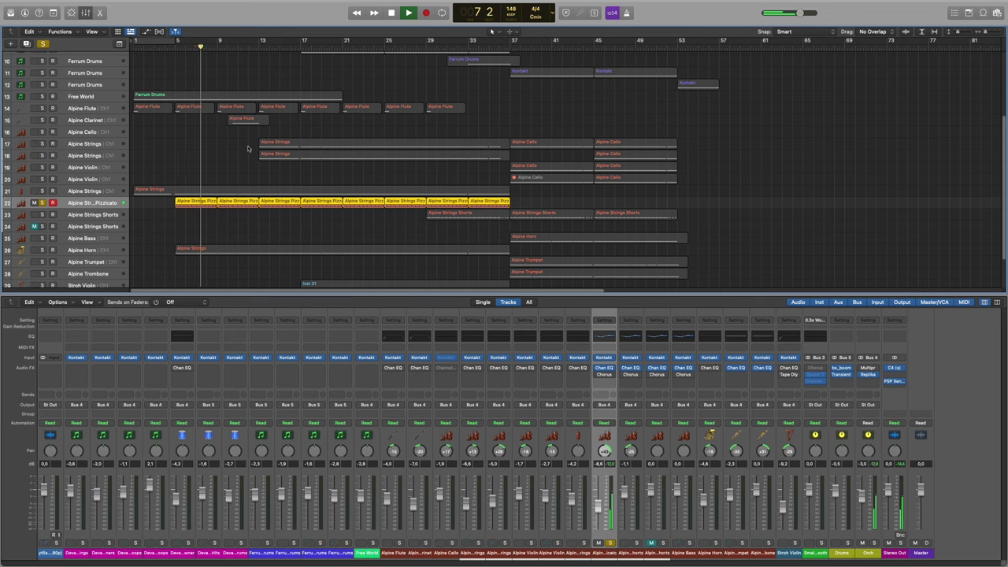
# Enlarge the track rows and audition the two Alpine Strings tracks 17 and 18 together.
pyautogui.press('super+Down')
pyautogui.press('super+Down')
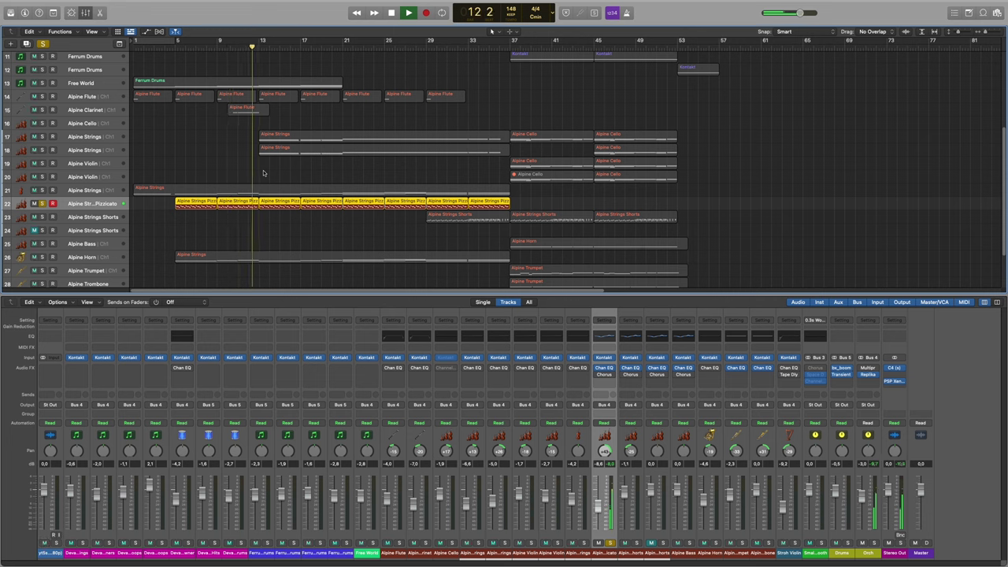
pyautogui.press('space')
pyautogui.click(87, 136)
pyautogui.keyDown('shift'); pyautogui.click(87, 149); pyautogui.keyUp('shift')
pyautogui.press('space')
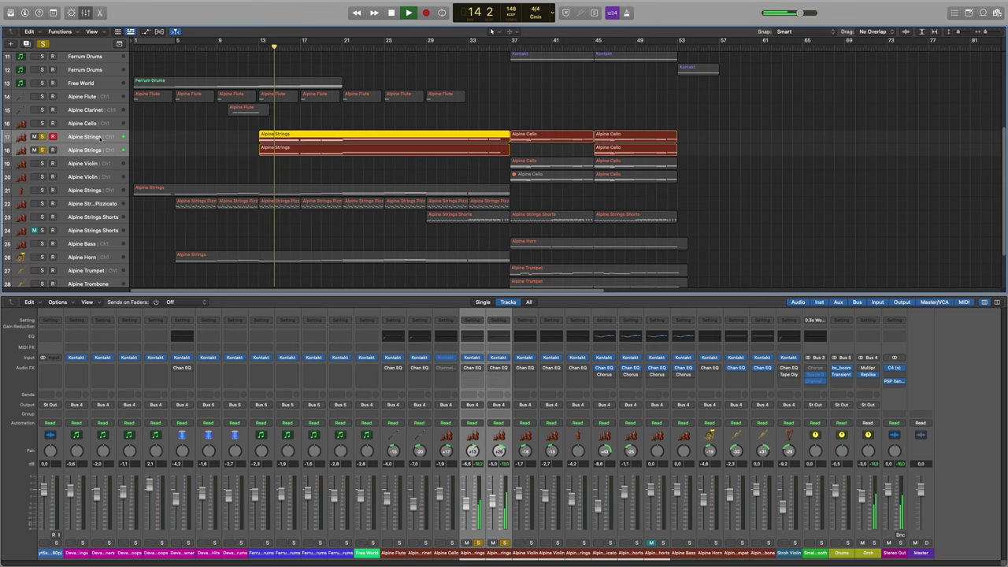
# Check which Kontakt patches are loaded on Alpine Strings tracks 17 and 18, and close both instrument windows.
pyautogui.click(453, 322)
pyautogui.click(472, 356)
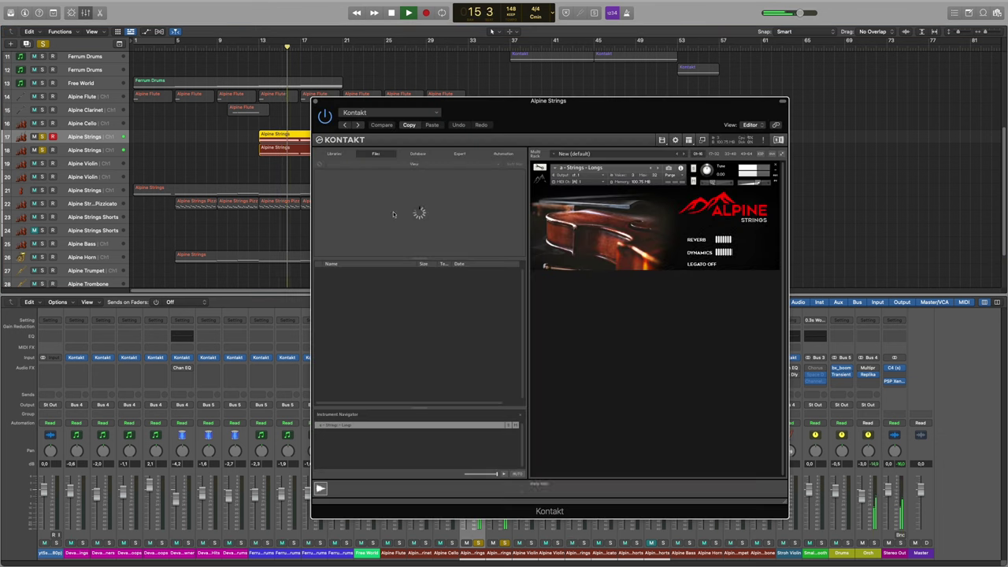
pyautogui.moveTo(531, 115); pyautogui.dragTo(706, 95)
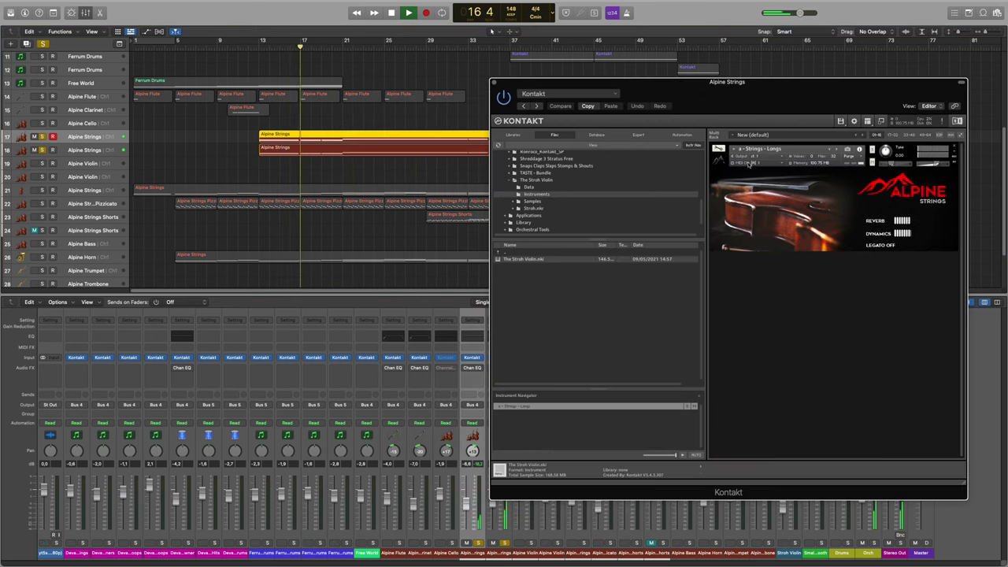
pyautogui.click(495, 82)
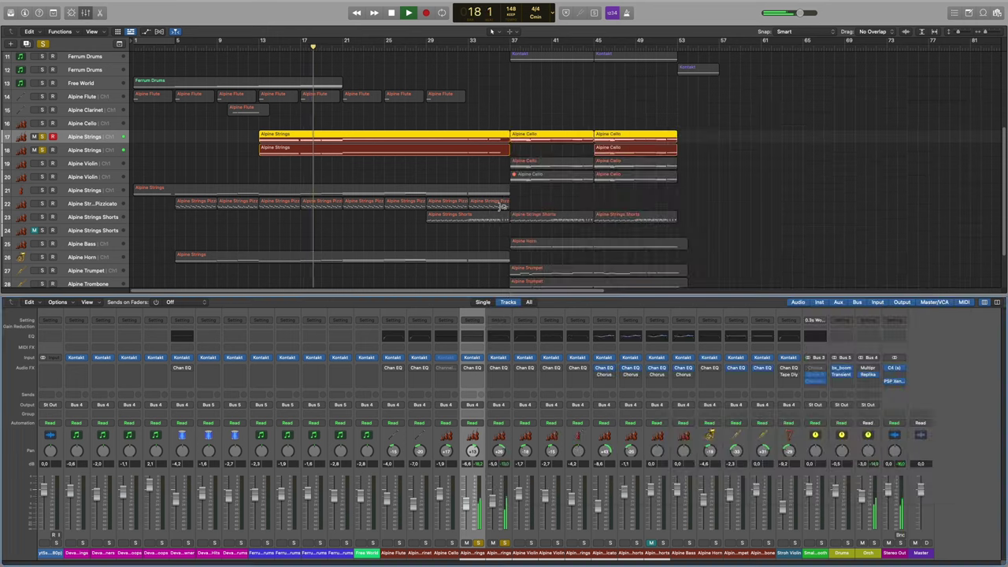
pyautogui.click(504, 358)
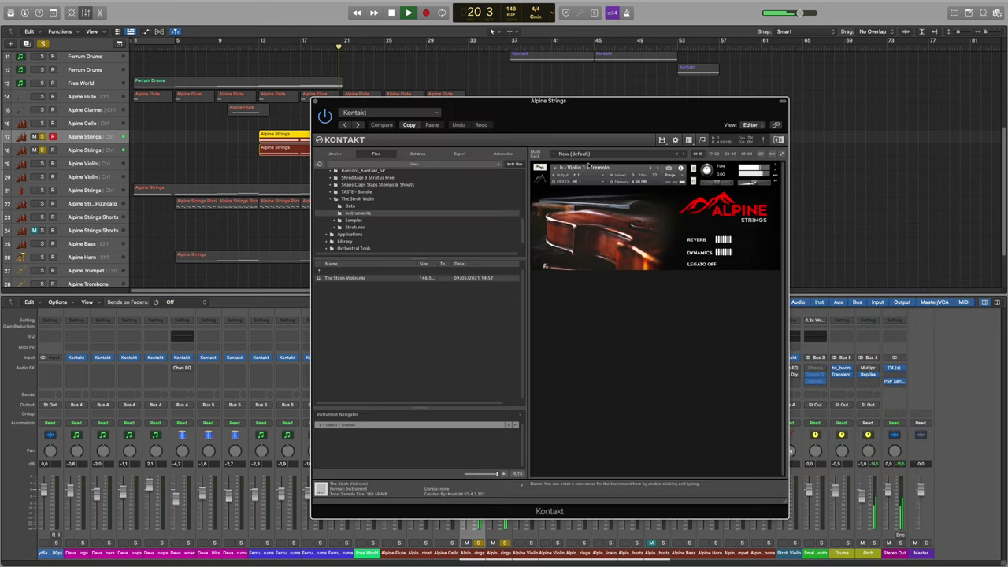
pyautogui.click(316, 101)
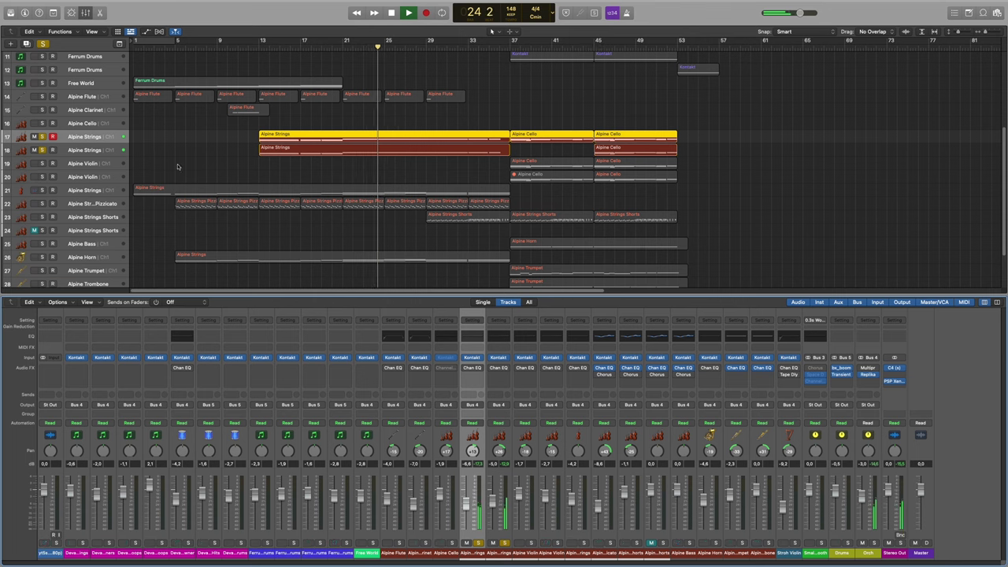
# Audition the soloed Alpine Violin tracks 19 and 20 from bar 45 and select track 19.
pyautogui.hotkey('alt', '.')
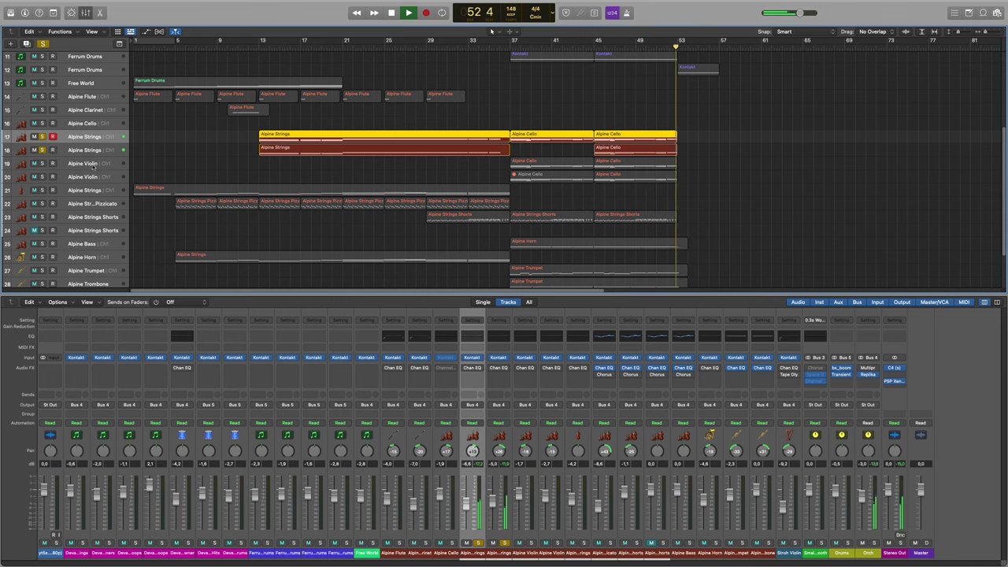
pyautogui.click(634, 174)
pyautogui.hotkey('shift', 'space')
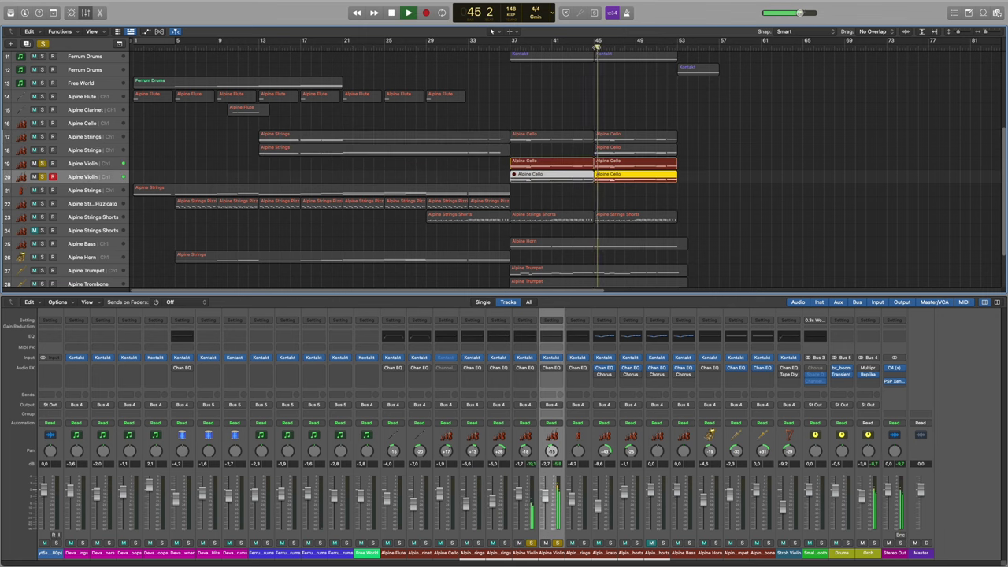
pyautogui.click(123, 168)
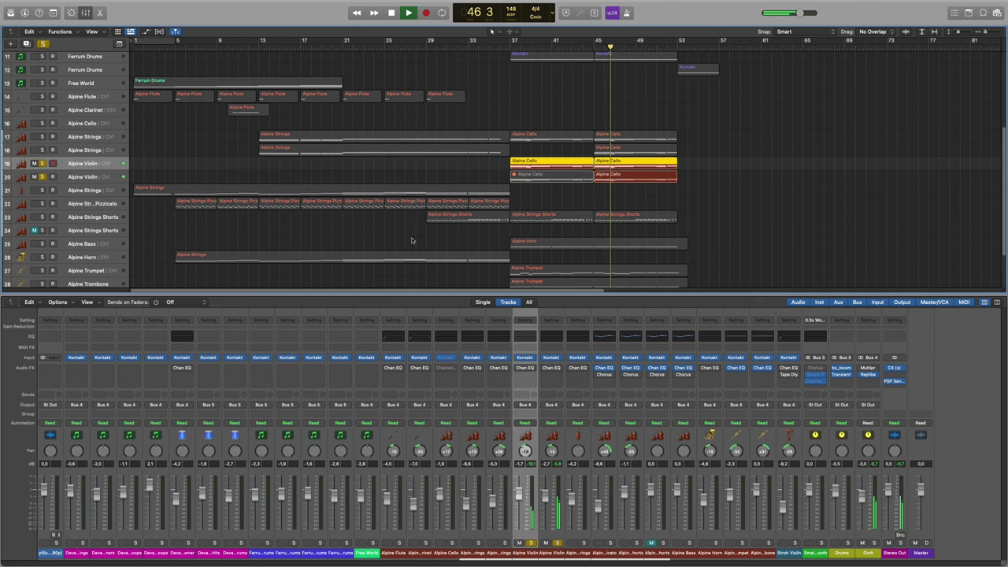
# Check which Kontakt patches are loaded on Alpine Violin tracks 19 and 20, and close both instrument windows.
pyautogui.click(525, 358)
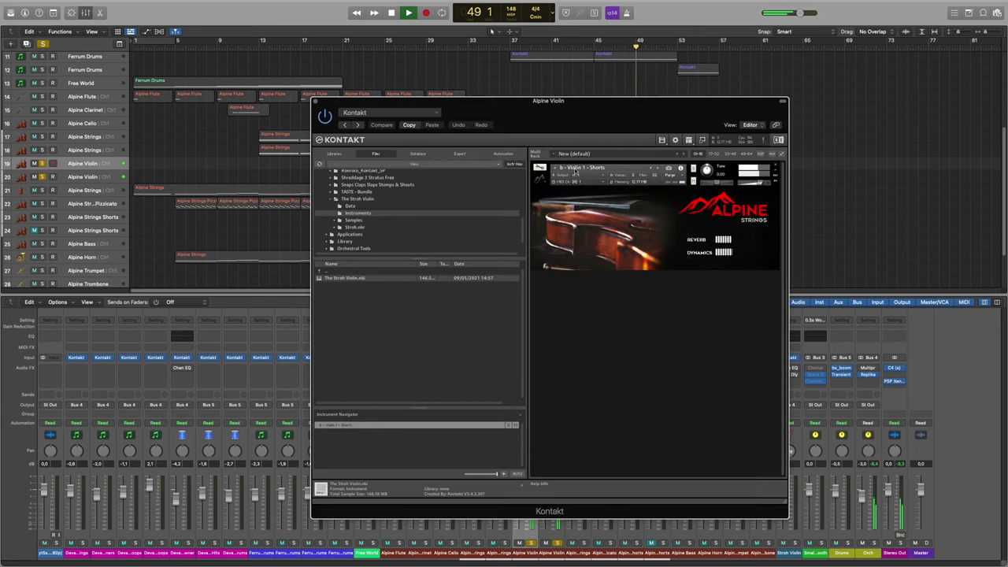
pyautogui.press('super+w')
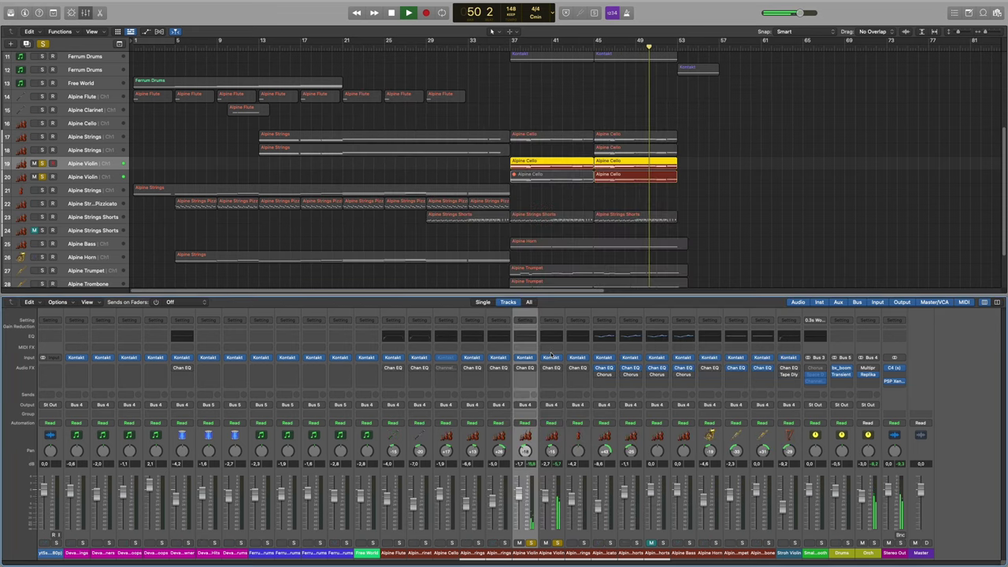
pyautogui.click(552, 357)
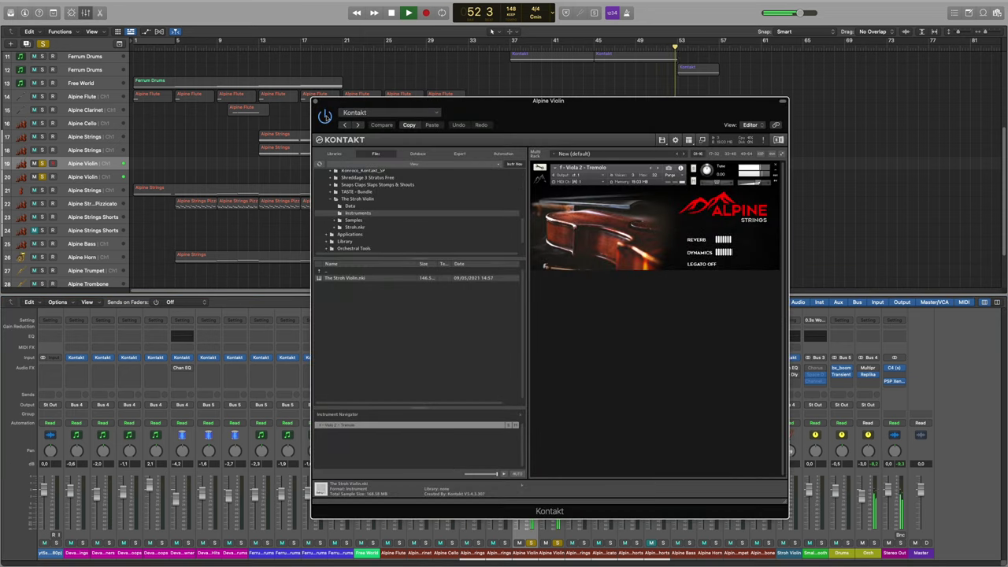
pyautogui.click(315, 102)
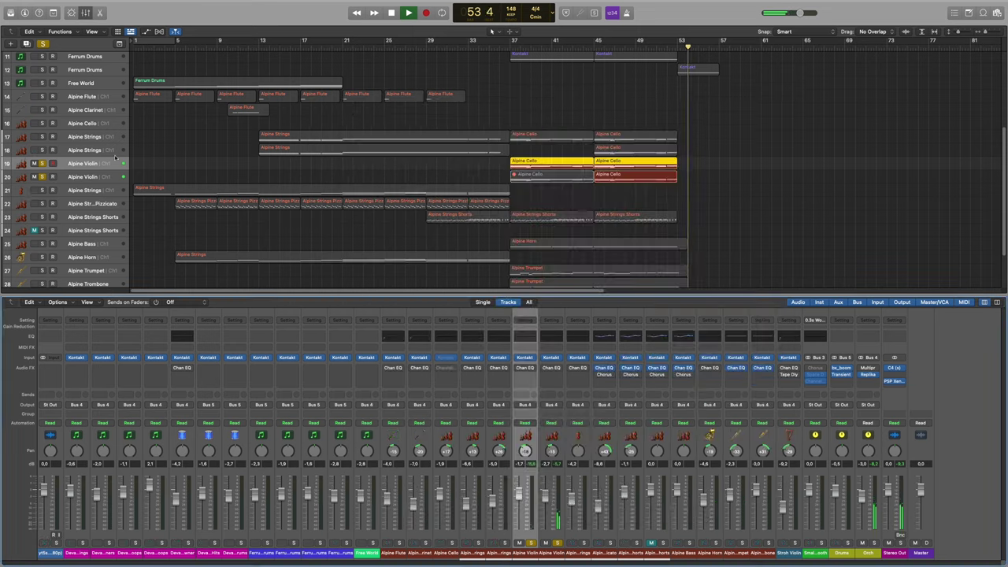
# Audition the Alpine Strings Shorts part on track 23 and the Alpine Horn part on track 26.
pyautogui.click(441, 217)
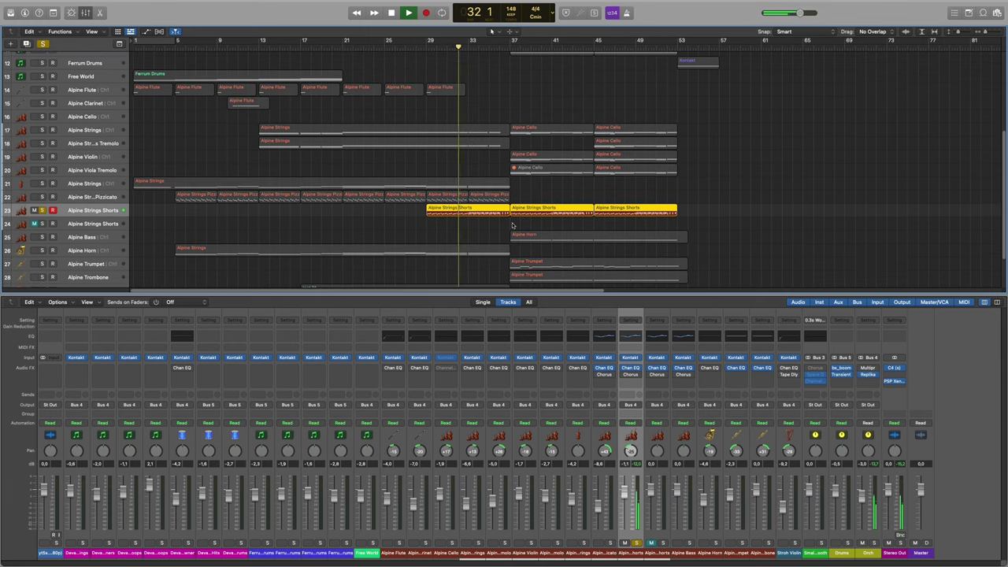
pyautogui.scroll(-3, 512, 224)
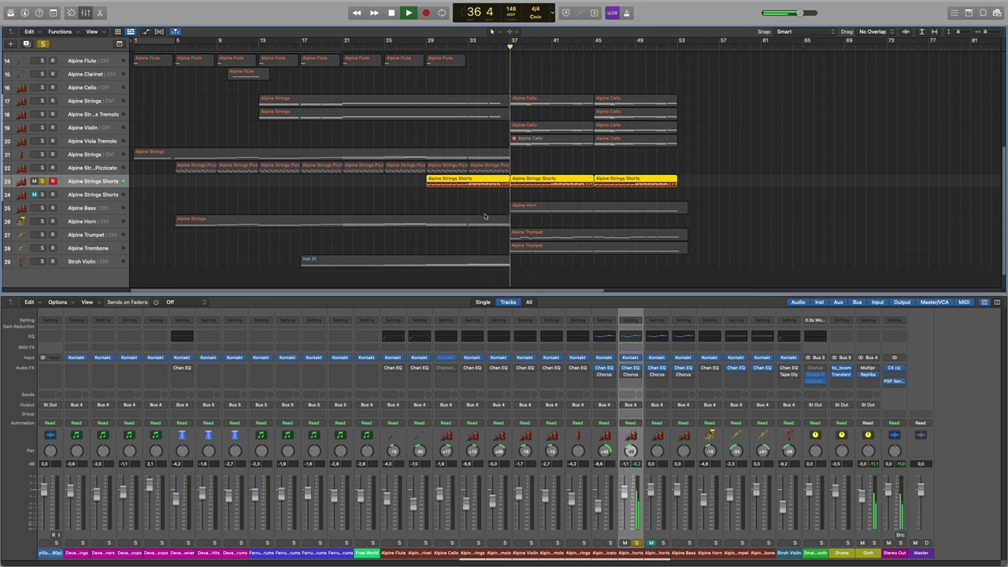
pyautogui.click(203, 220)
pyautogui.click(342, 50)
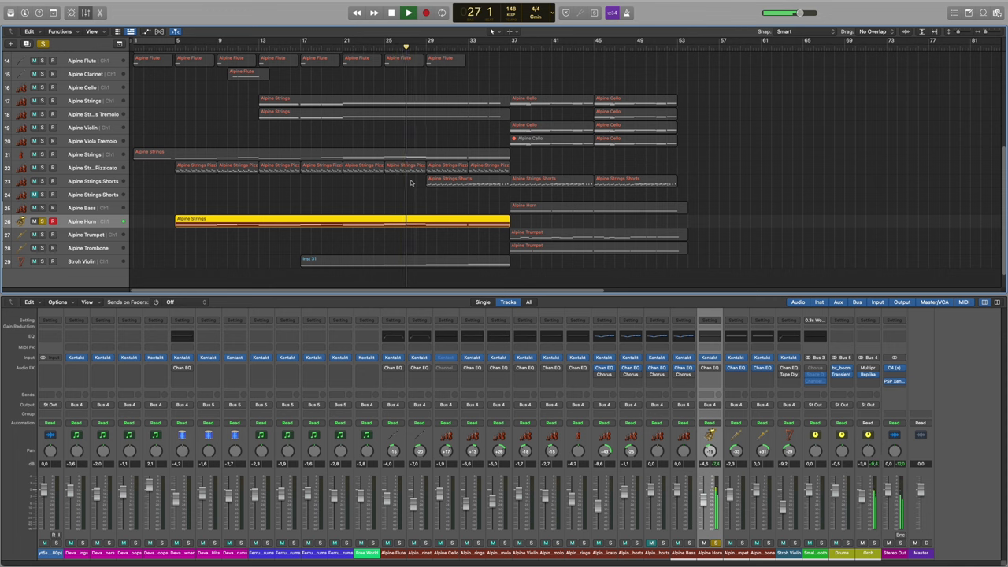
# Audition the soloed Alpine Bass track starting from its region at bar 37.
pyautogui.press('space')
pyautogui.click(79, 210)
pyautogui.click(80, 224)
pyautogui.hotkey('shift', 'space')
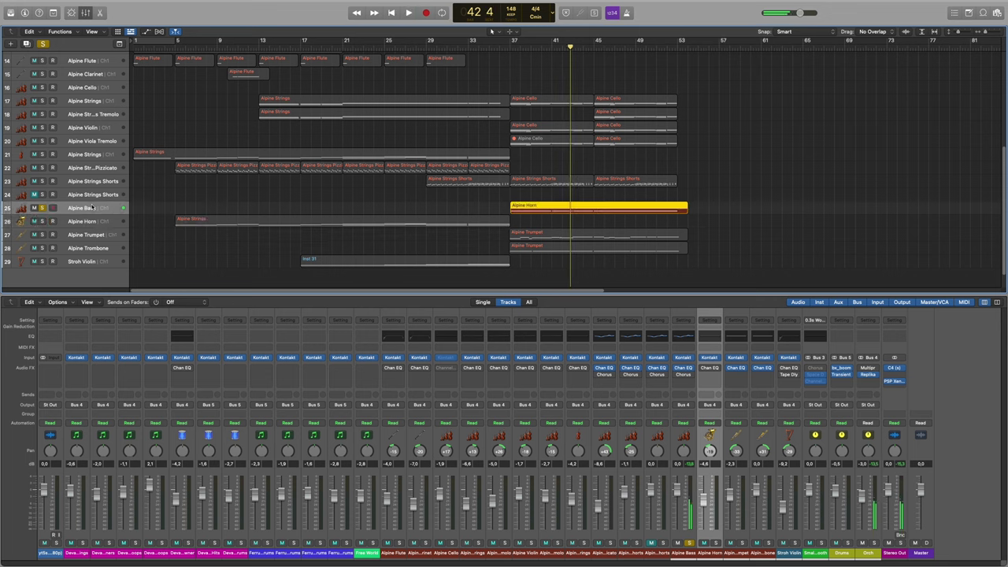
# Audition the Alpine Trumpet region at bar 37 and solo the Alpine Trombone track.
pyautogui.click(513, 233)
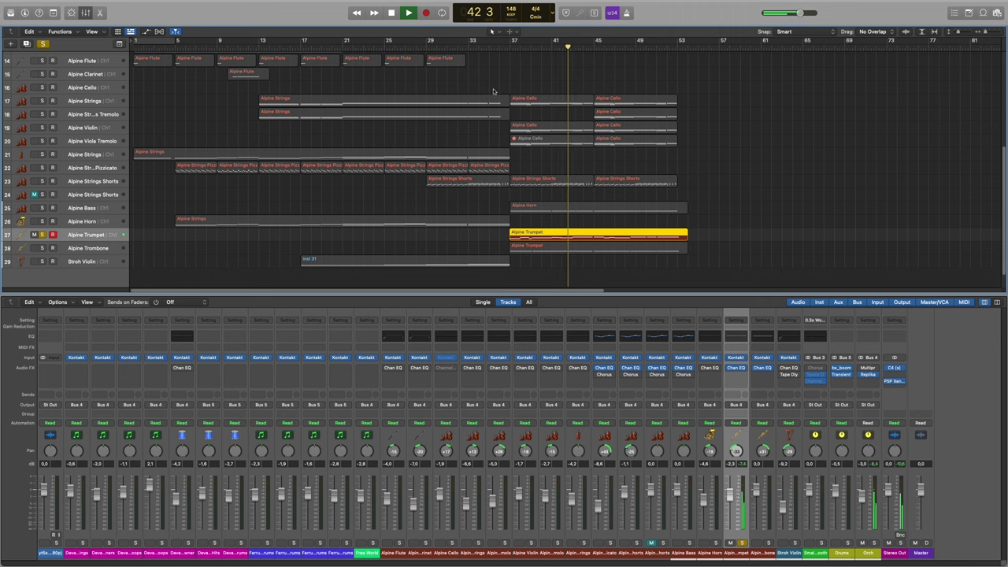
pyautogui.click(42, 248)
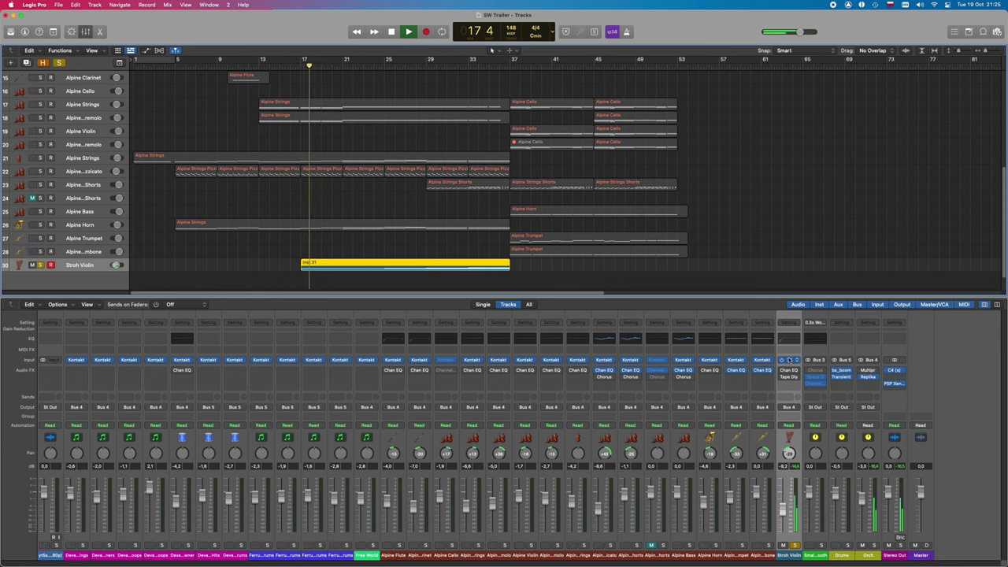
# Inspect the Stroh Violin Kontakt instrument beside the arrangement while its part plays, and close it.
pyautogui.click(790, 361)
pyautogui.moveTo(138, 100); pyautogui.dragTo(571, 66)
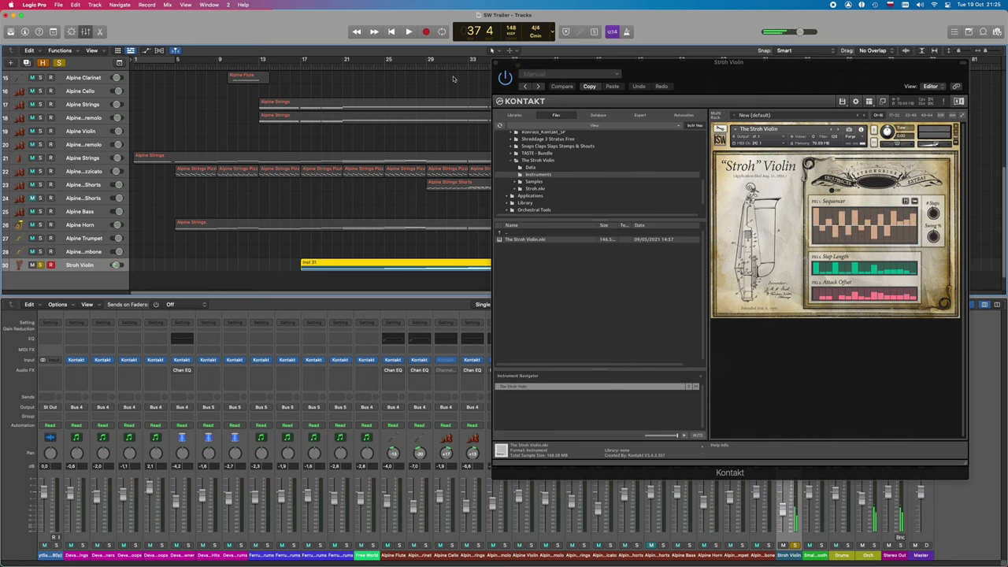
pyautogui.click(498, 63)
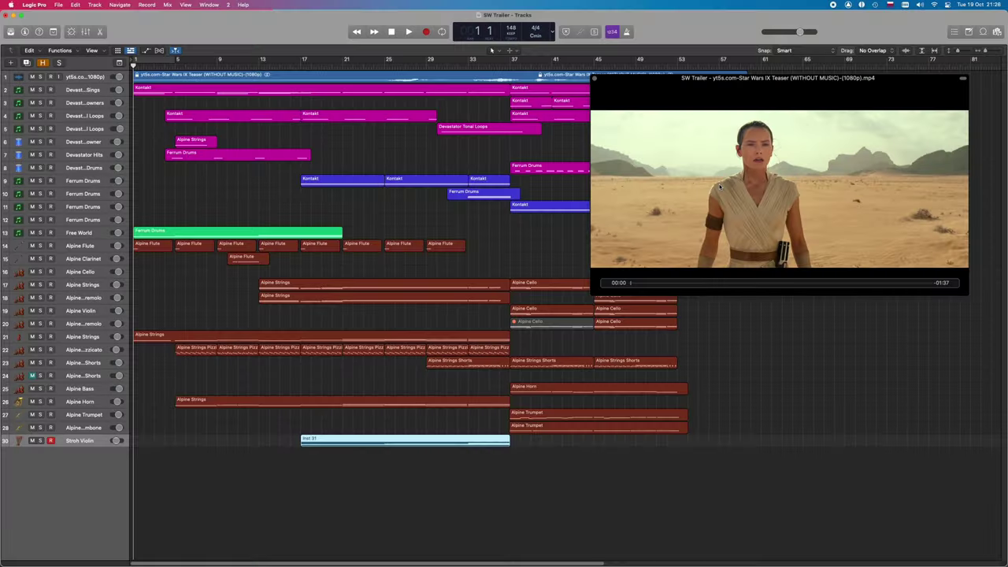
# Play the full arrangement from bar 1 together with the Star Wars teaser video.
pyautogui.press('space')
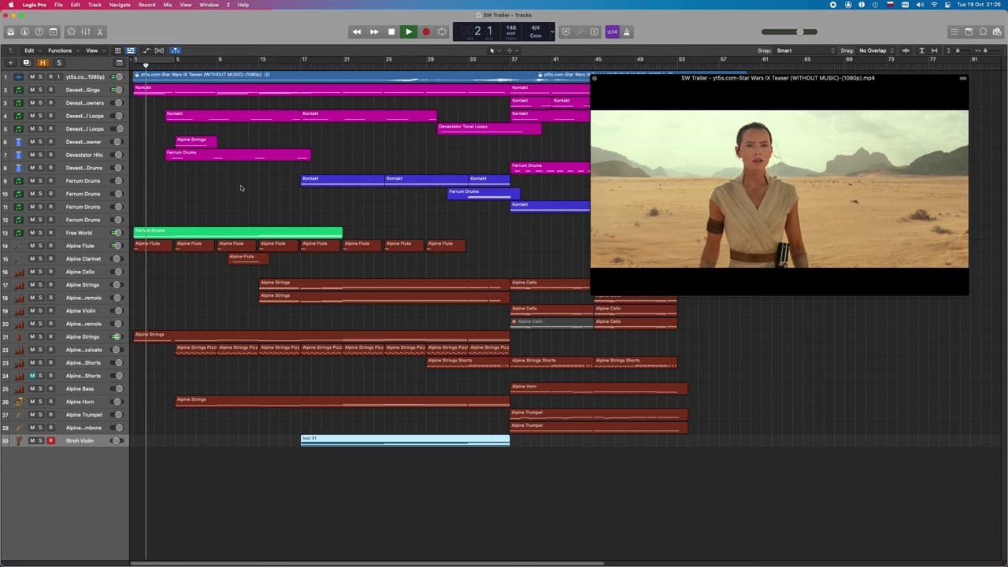